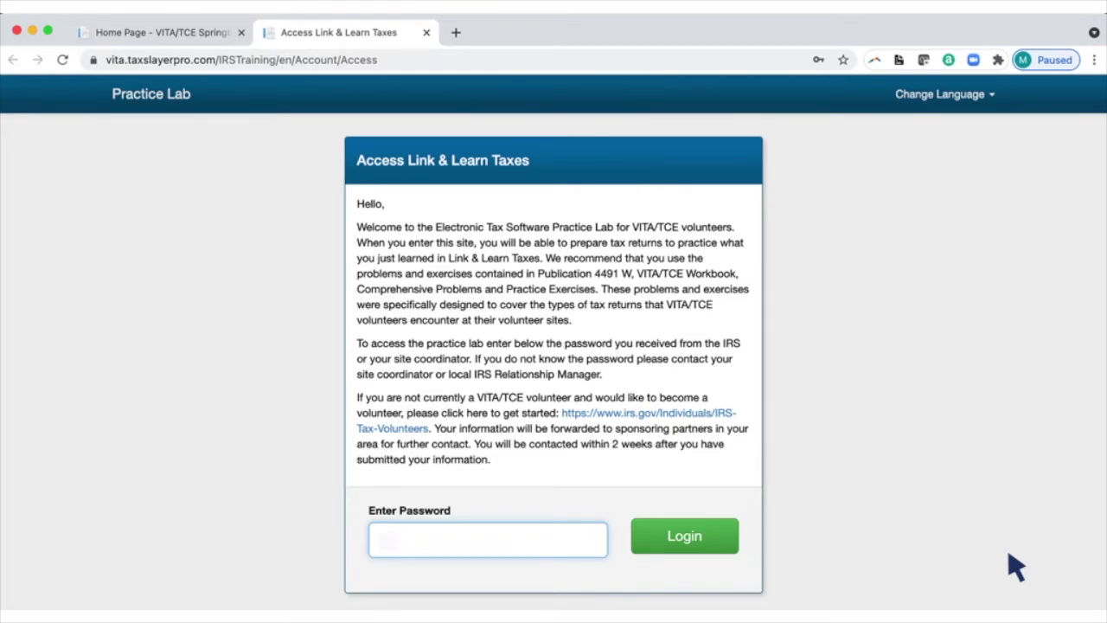
Log into the Practice Lab with the practice password and enter the practice area
type("TRAINPROWEB")
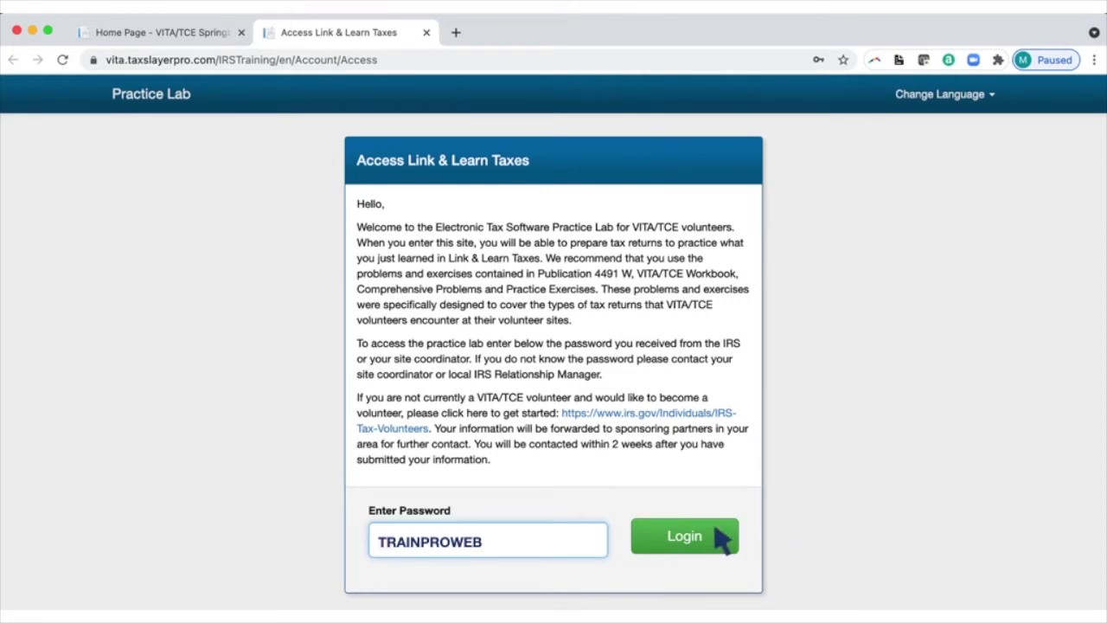
left_click(717, 534)
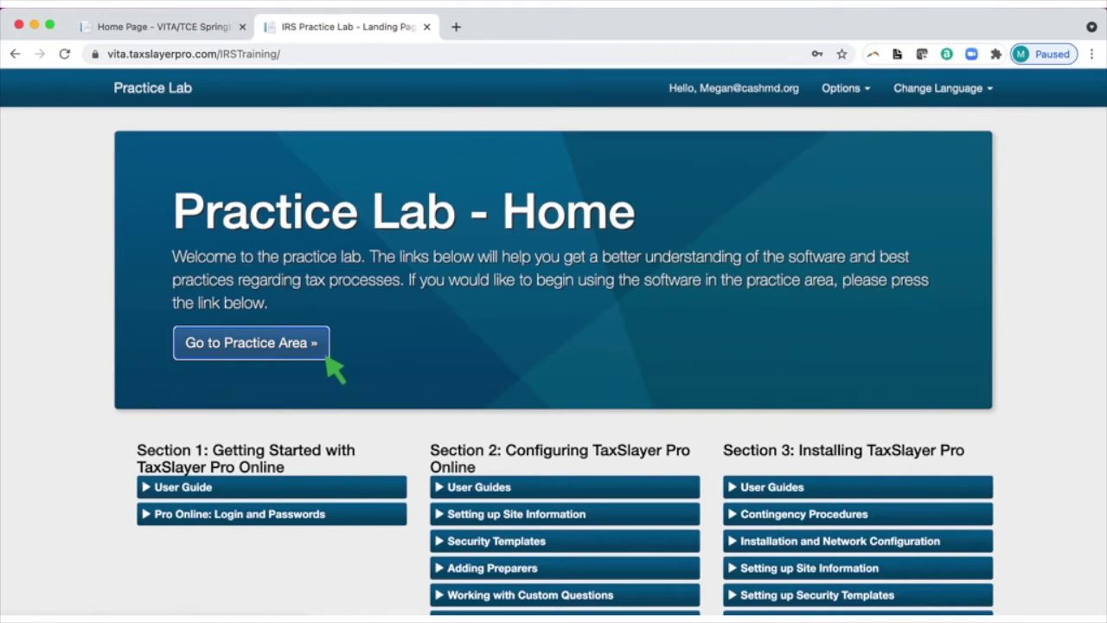
left_click(326, 356)
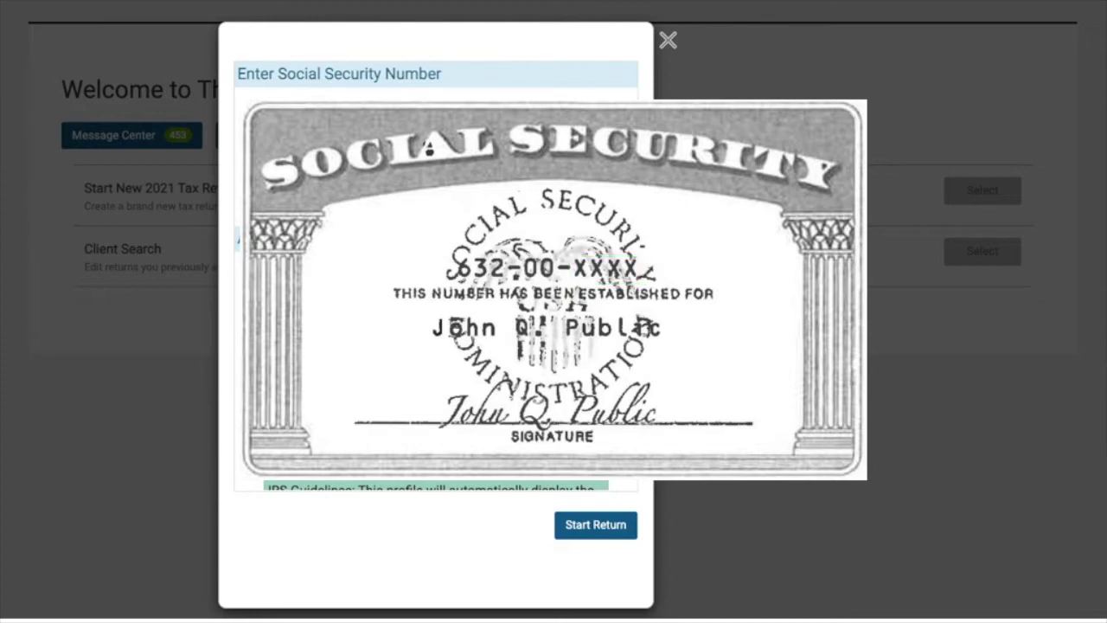
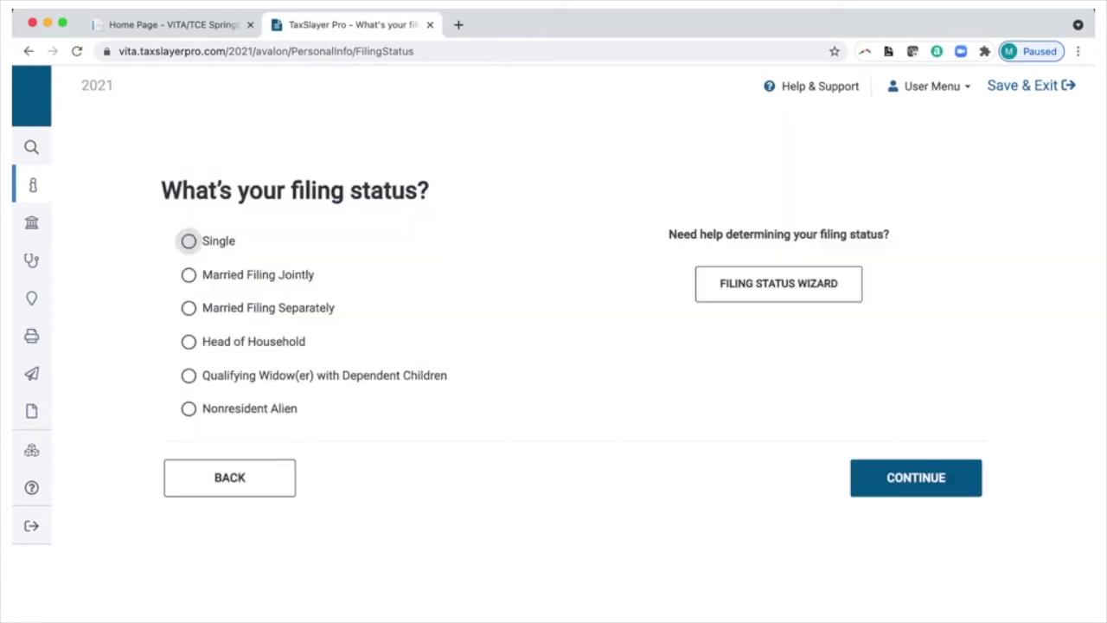
Select Single as the filing status
left_click(188, 240)
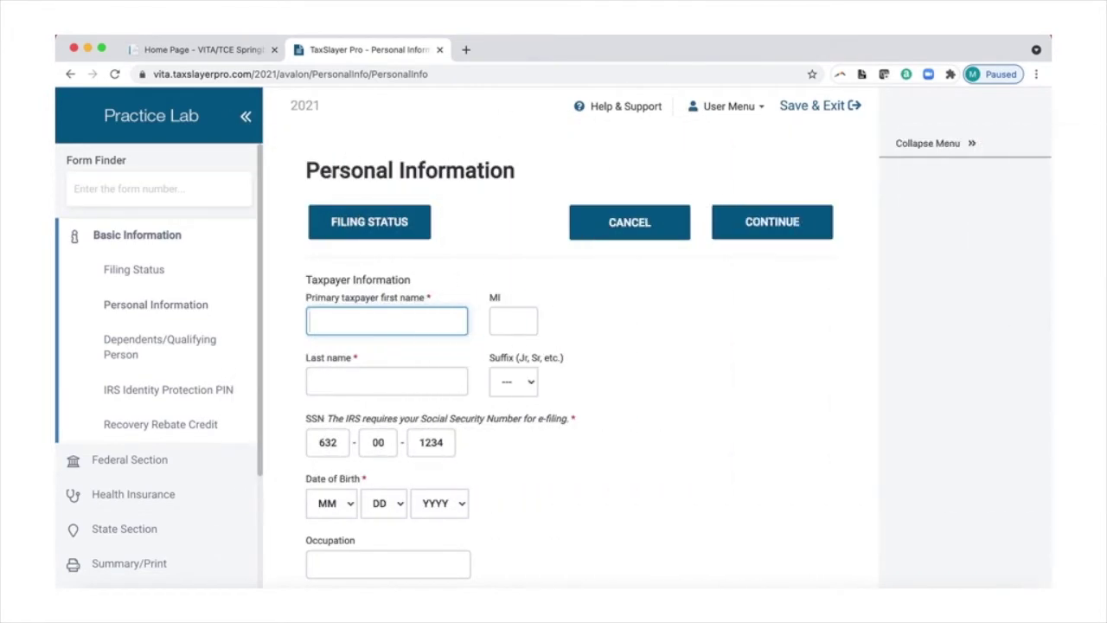
Enter the taxpayer's first name, middle initial and last name
type("JOHN")
left_click(513, 320)
type("Q")
left_click(387, 382)
type("PUBLIC")
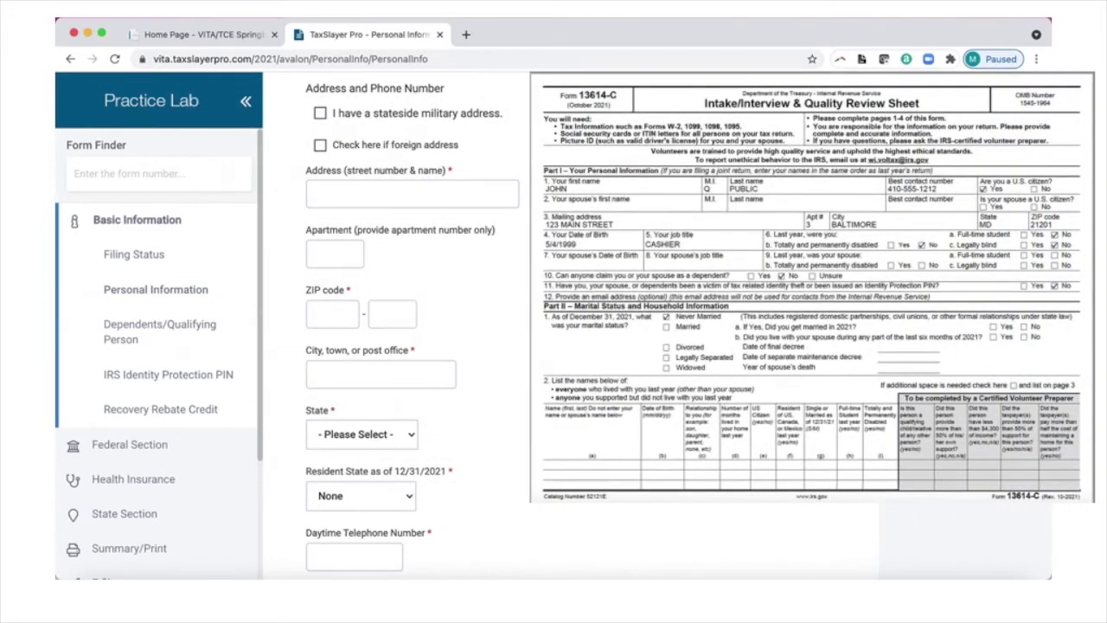
Fill in the taxpayer's street address, ZIP code and daytime phone number
type("123 MAIN STREET")
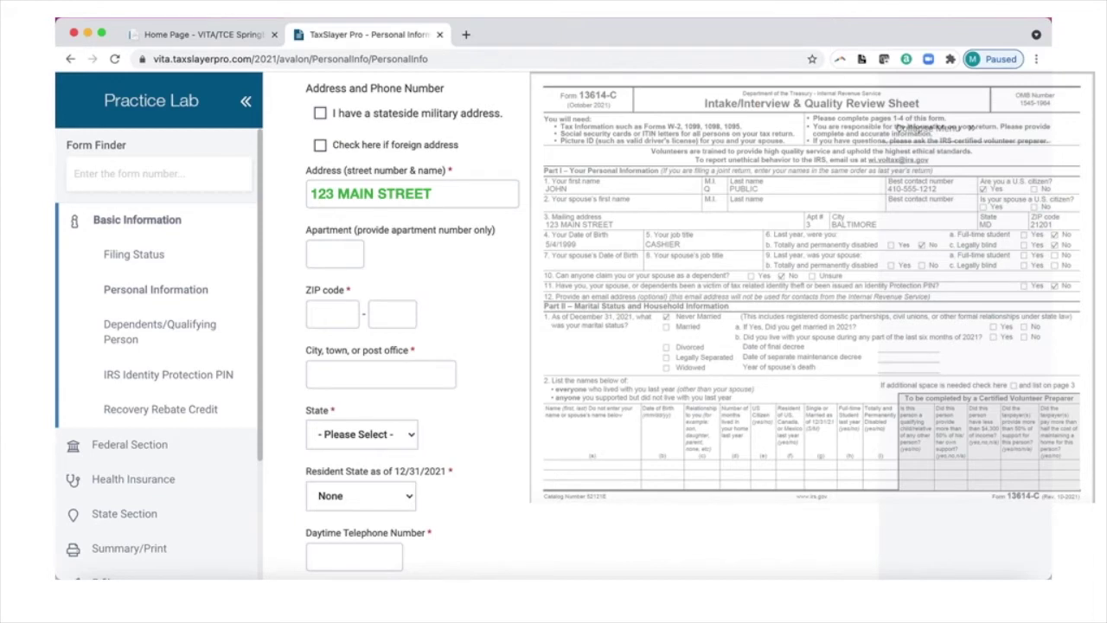
type("3")
type("21201")
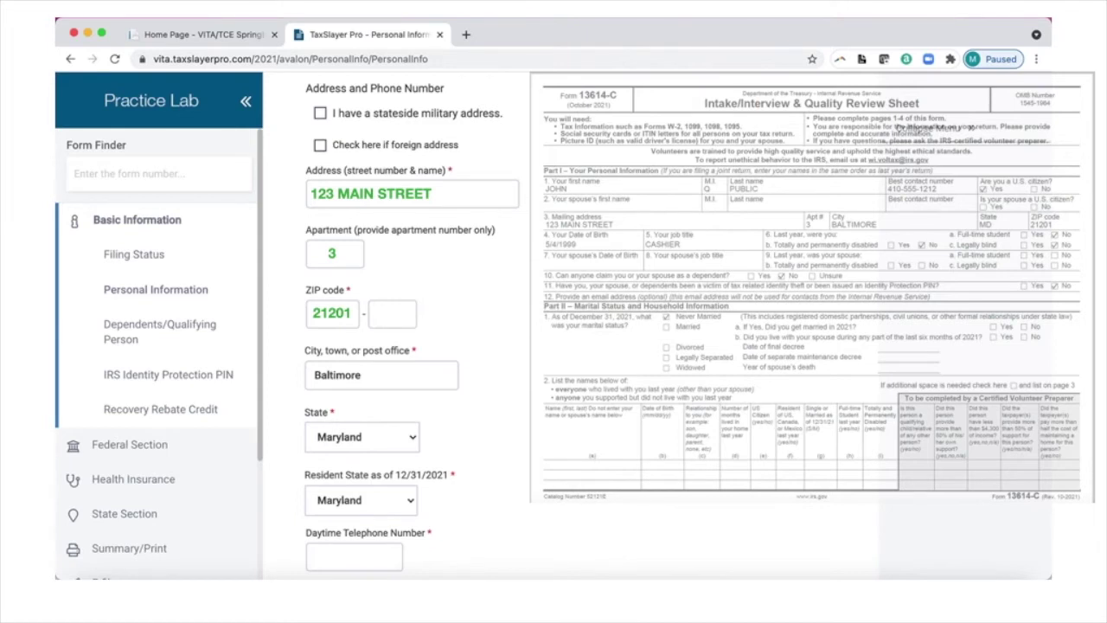
type("410-555-1212")
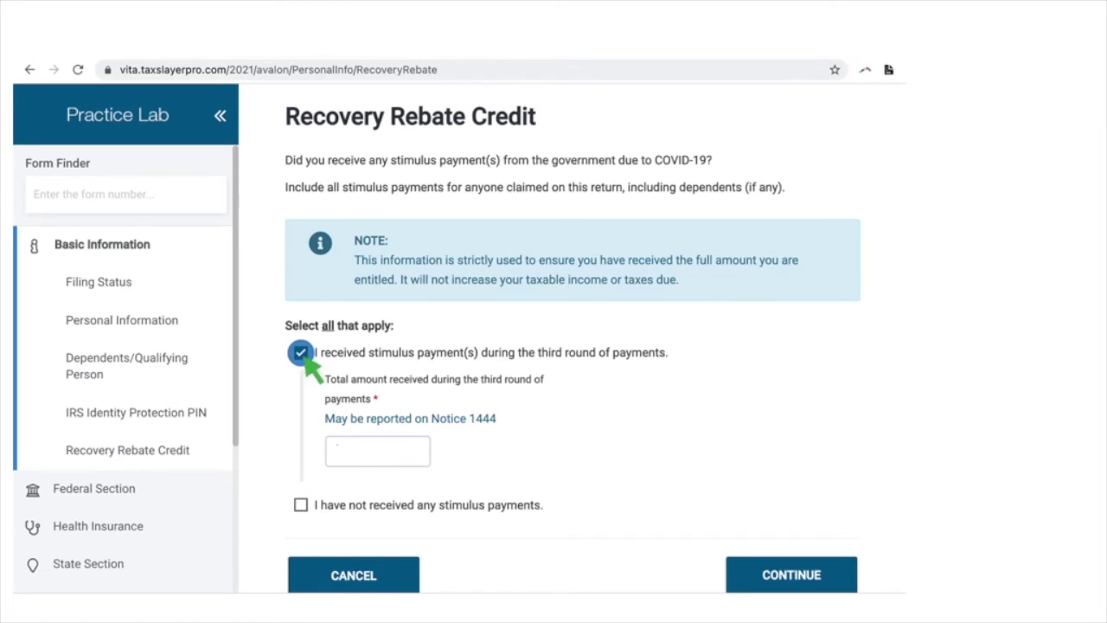
Enter 1400 as the third-round stimulus payment amount
type("1400")
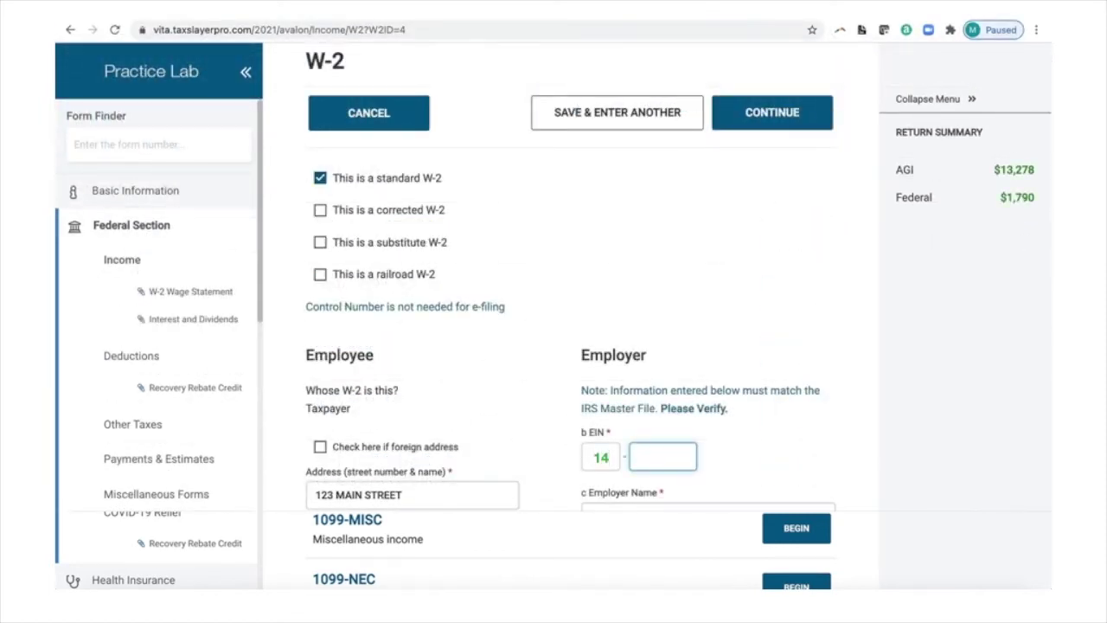
Enter the employer's EIN and set box 1 wages to 13,253 on the W-2
type("4666666")
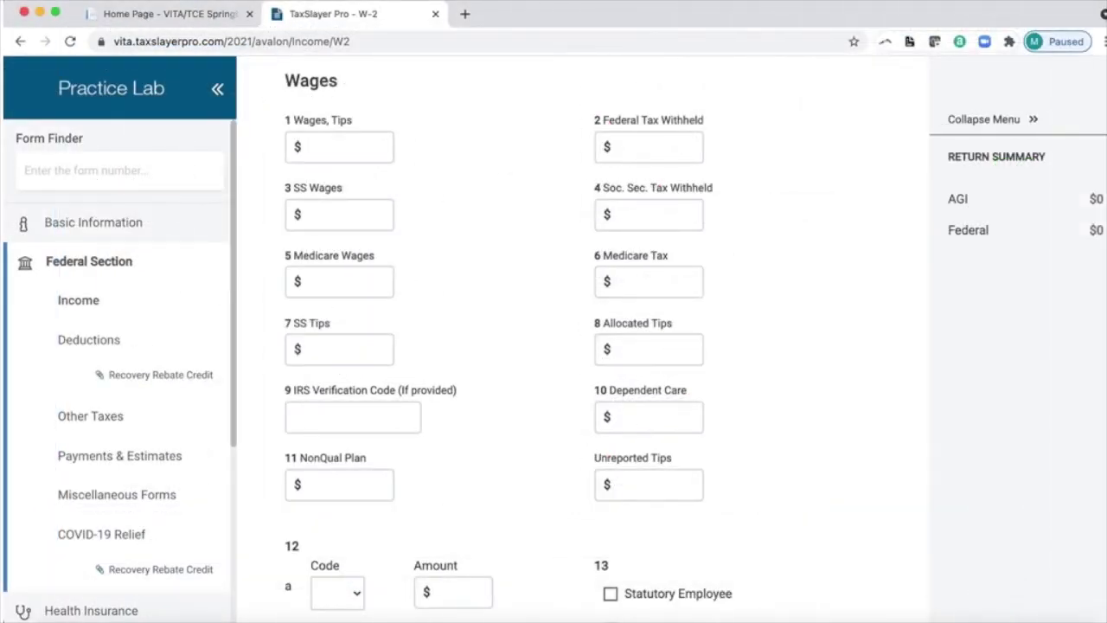
type("13,253")
Fill the remaining W-2 boxes and give box 12a code D with an 800 amount
left_click(648, 147)
type("542")
type("14053")
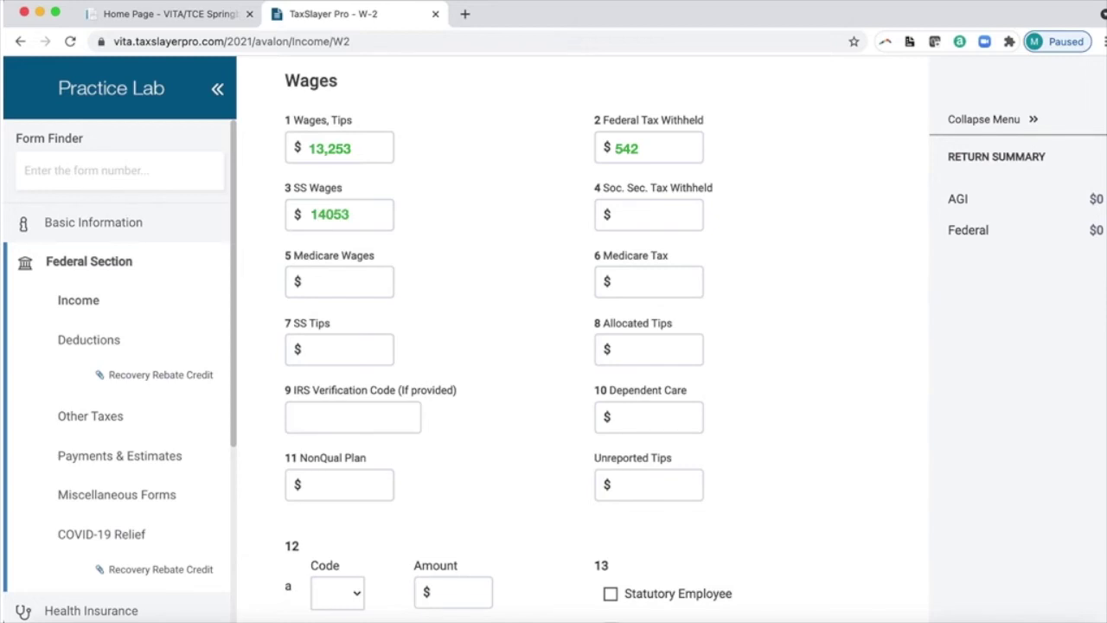
type("871")
type("14053204")
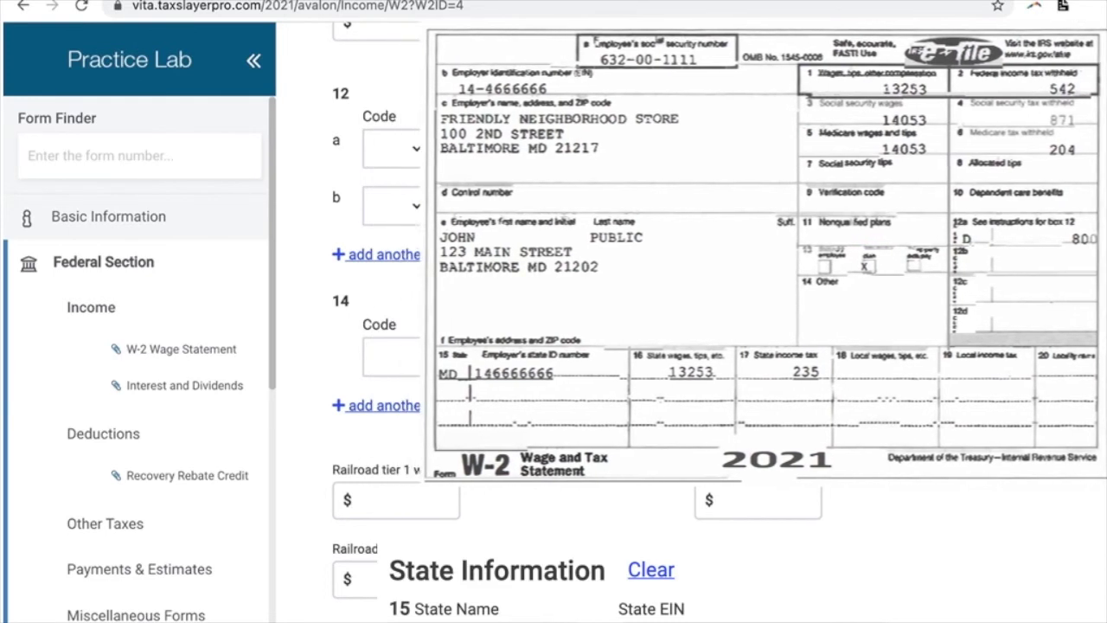
type("D")
key("Tab")
type("800")
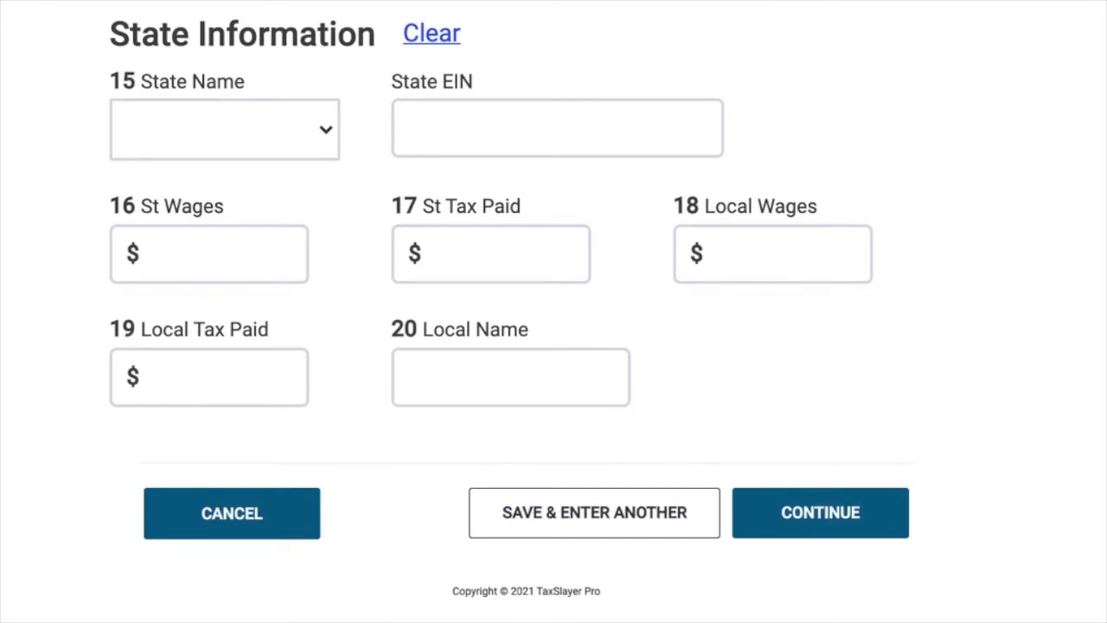
Enter Maryland state details: state EIN, 13253 state wages and 235 state tax paid
type("Maryland")
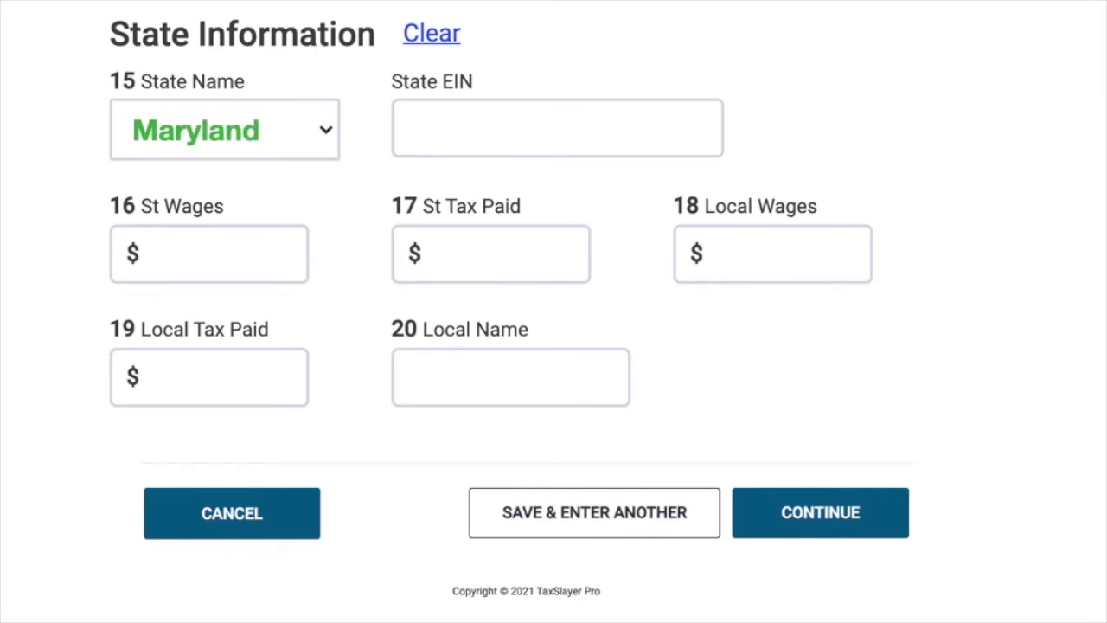
type("144666666")
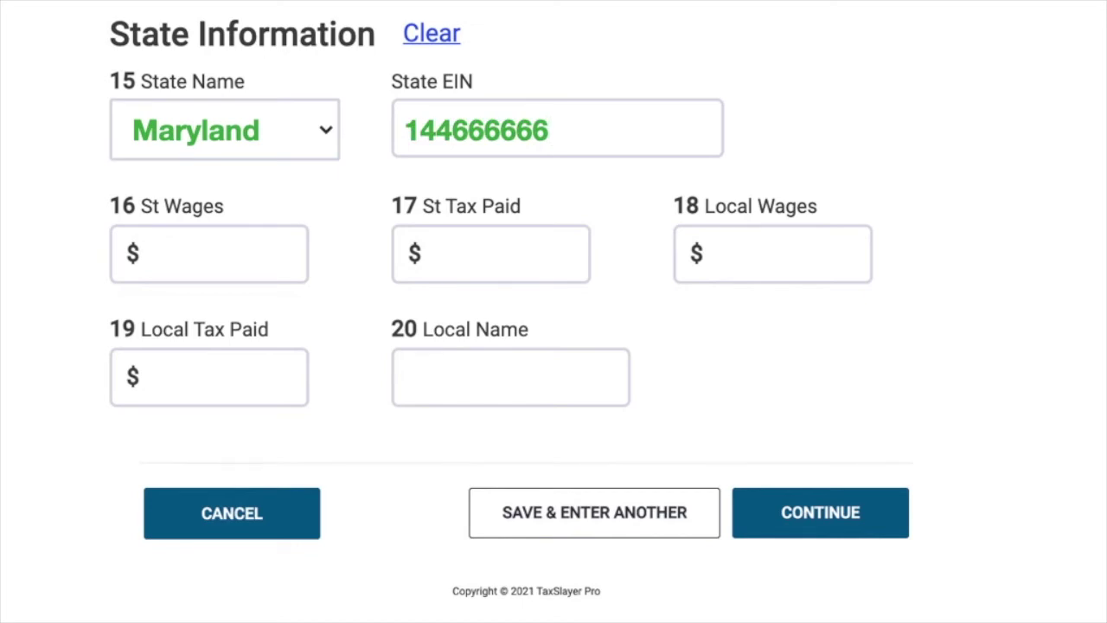
type("1325")
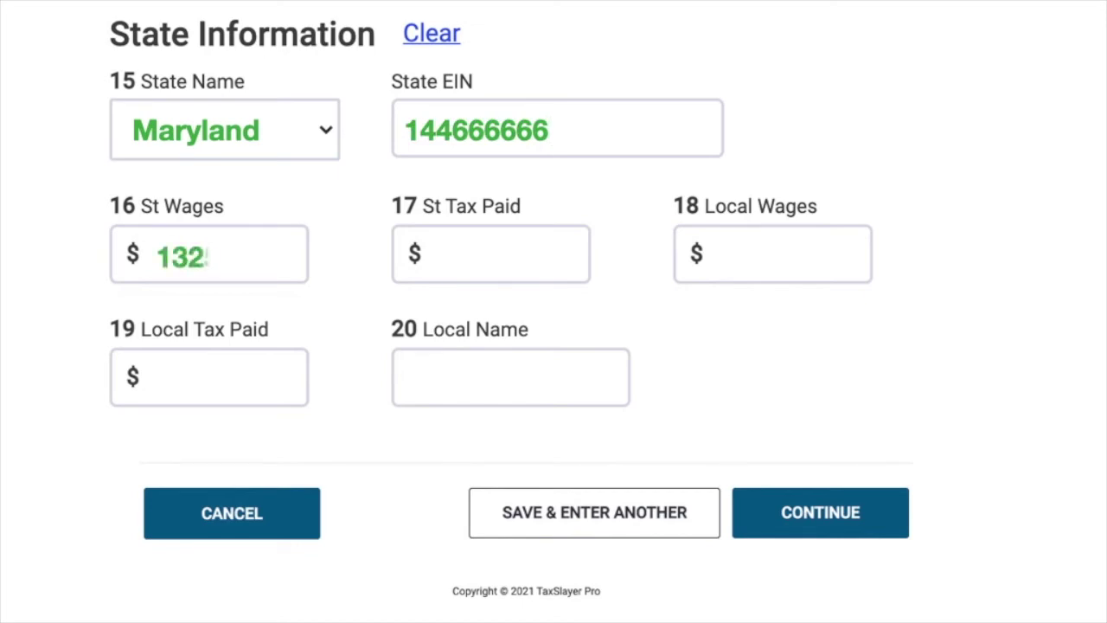
type("3")
left_click(439, 256)
type("235")
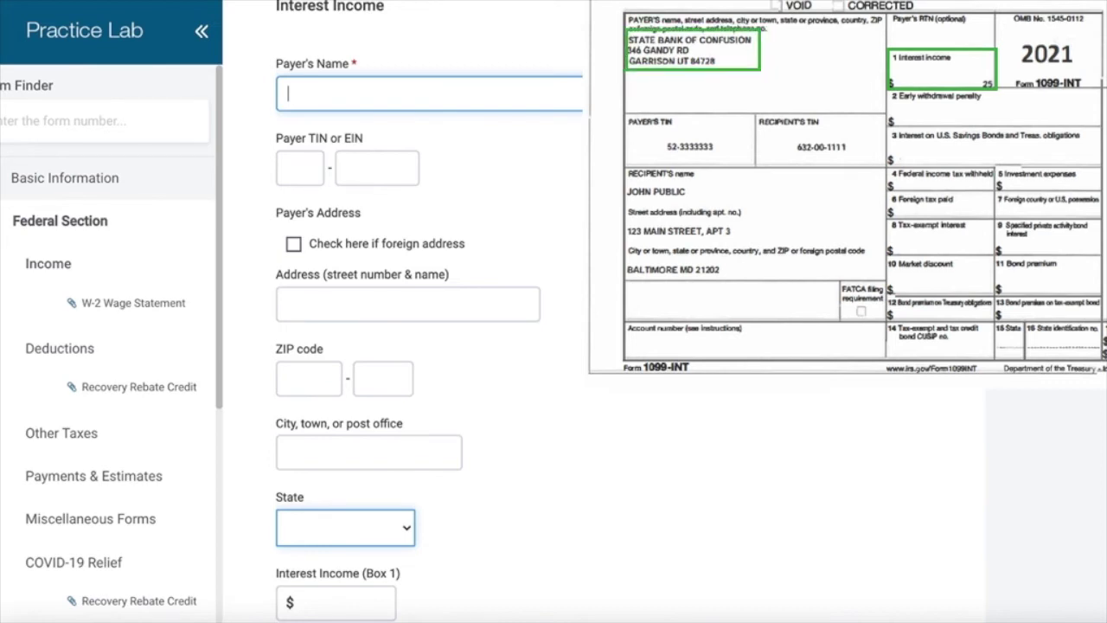
Enter STATE BANK OF CONFUSION as the 1099-INT payer with its TIN, address and 25 amount
type("STATE BANK OF CONFUSION")
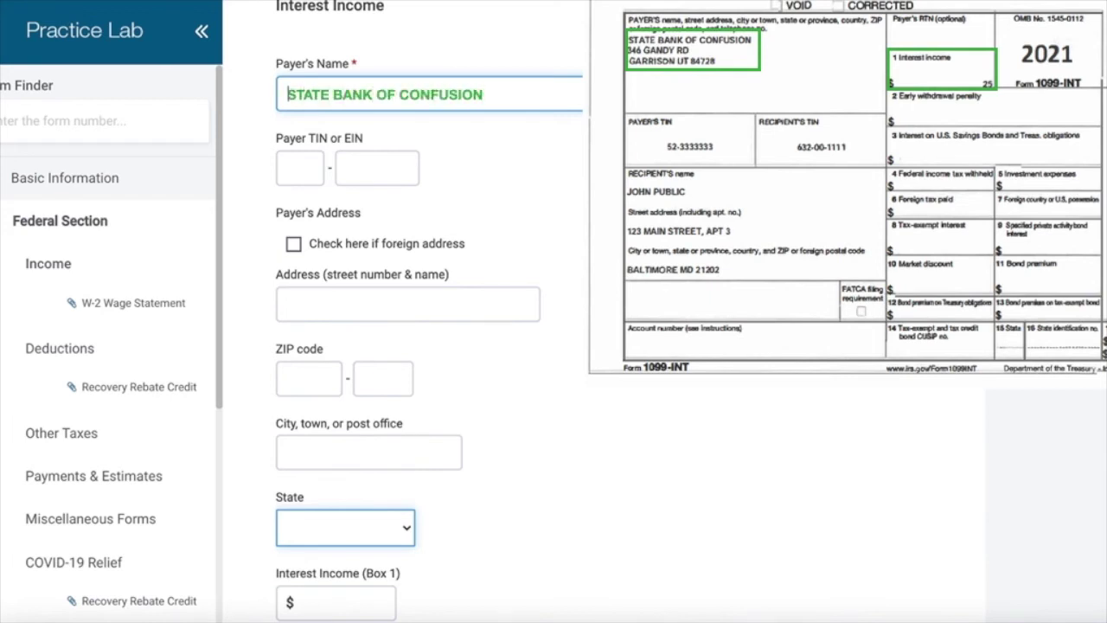
type("52")
type("333333")
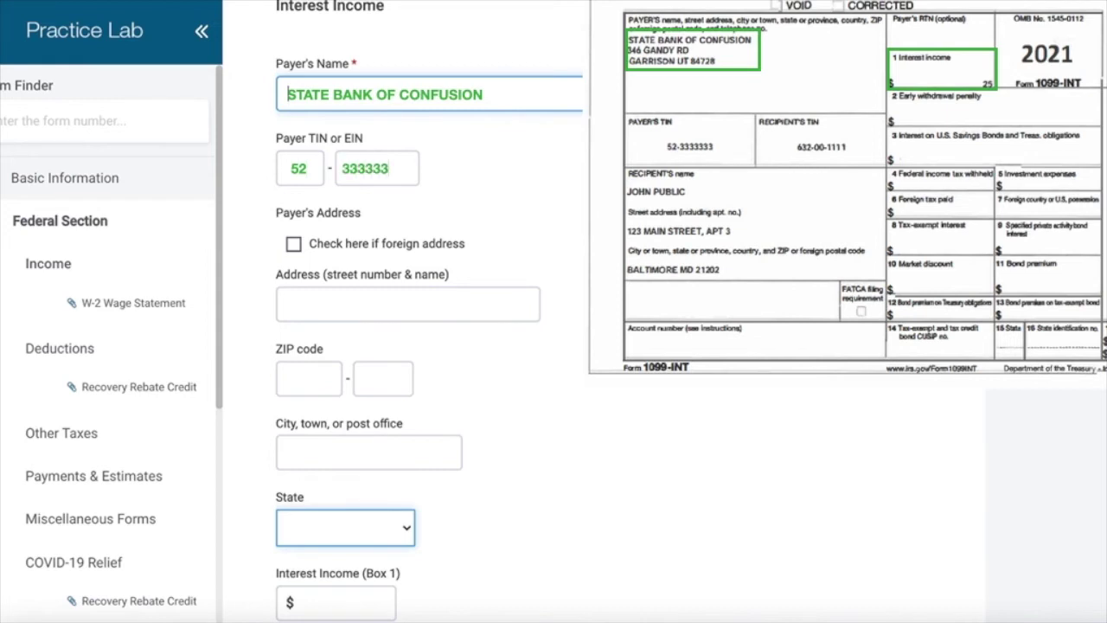
type("3346 GANDY")
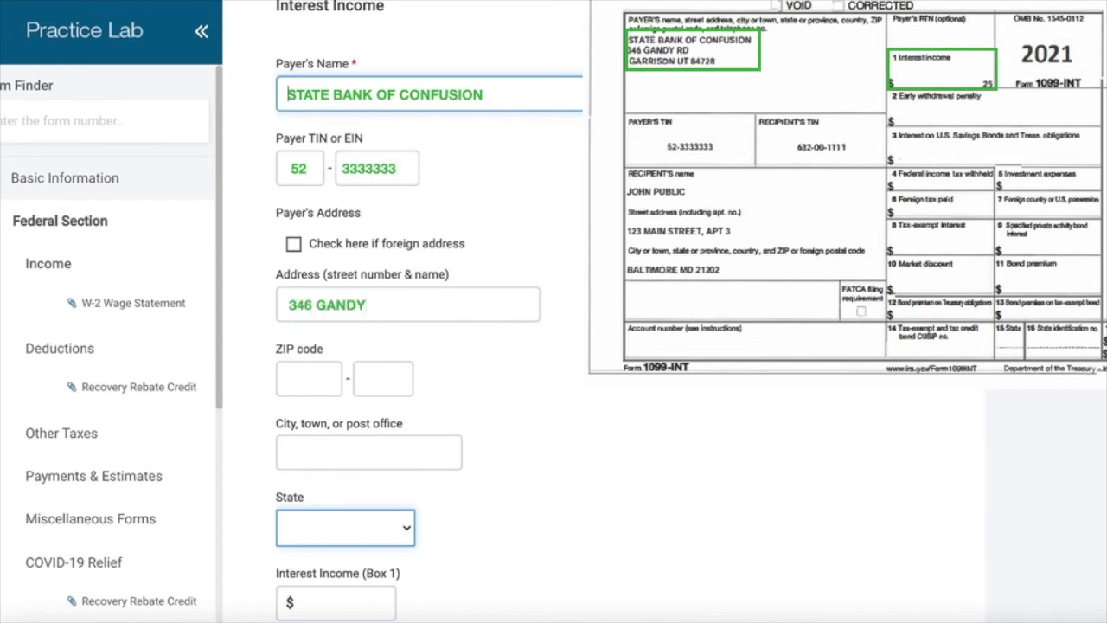
type(" ROAD847")
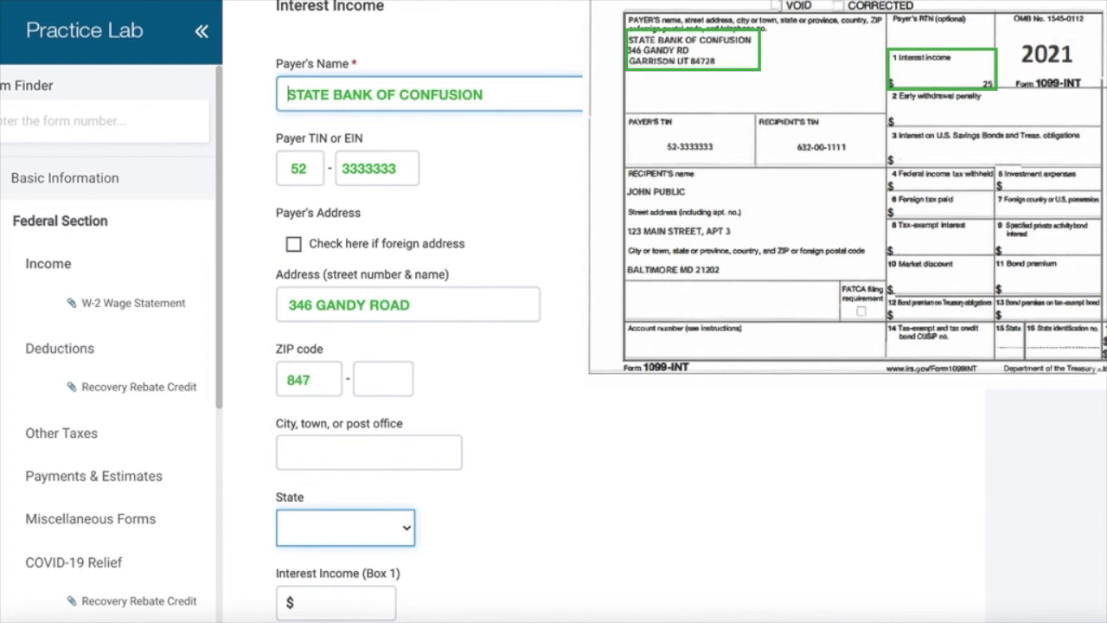
type("28GARRISON")
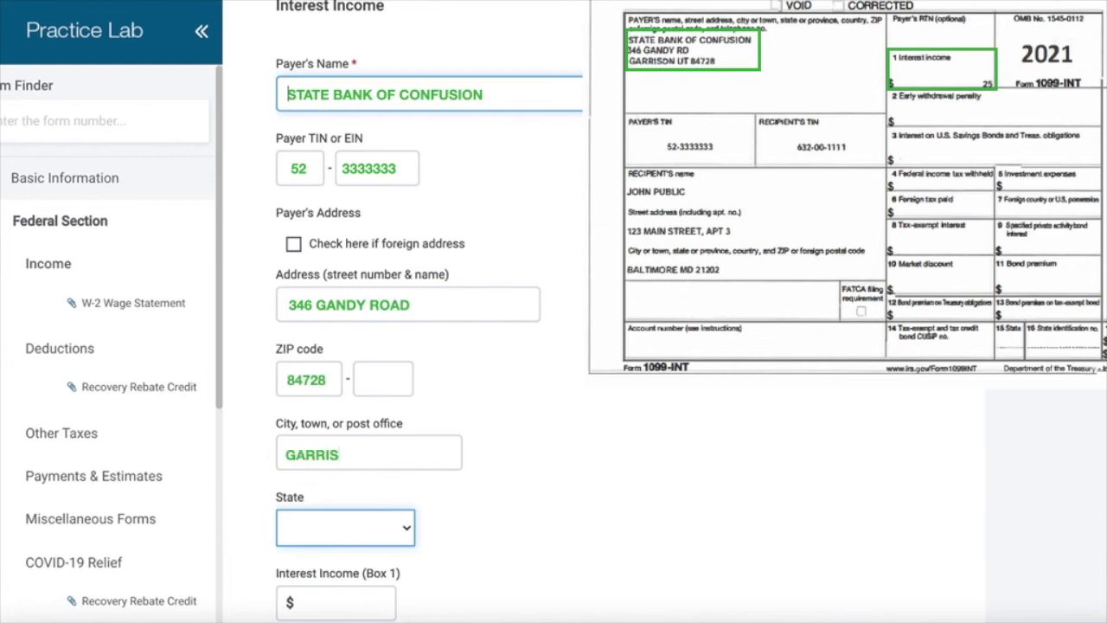
type("UTAH25")
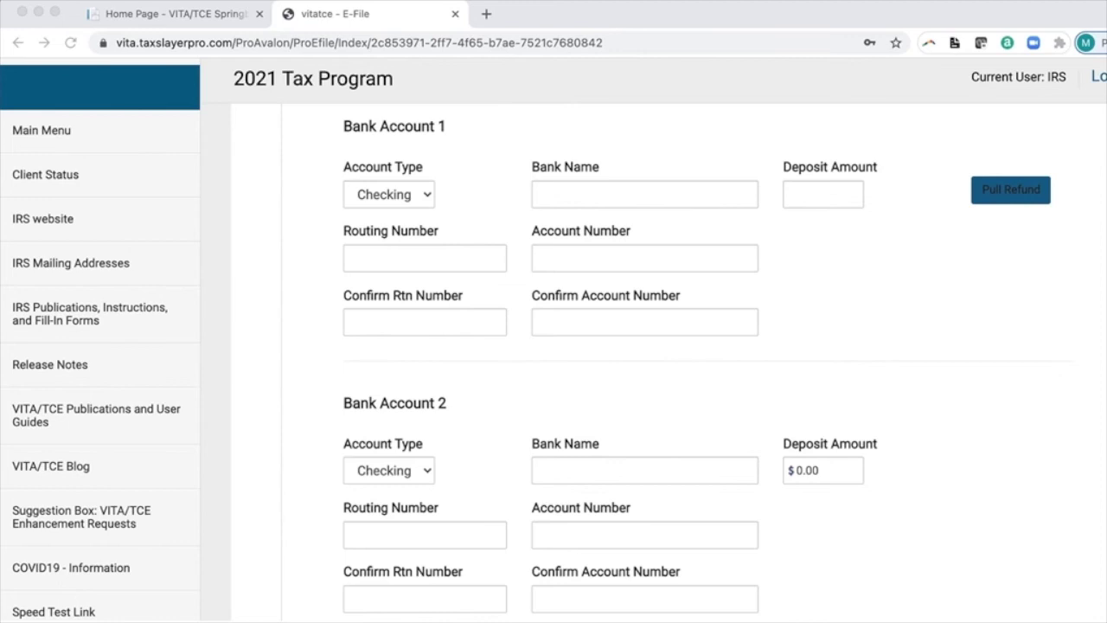
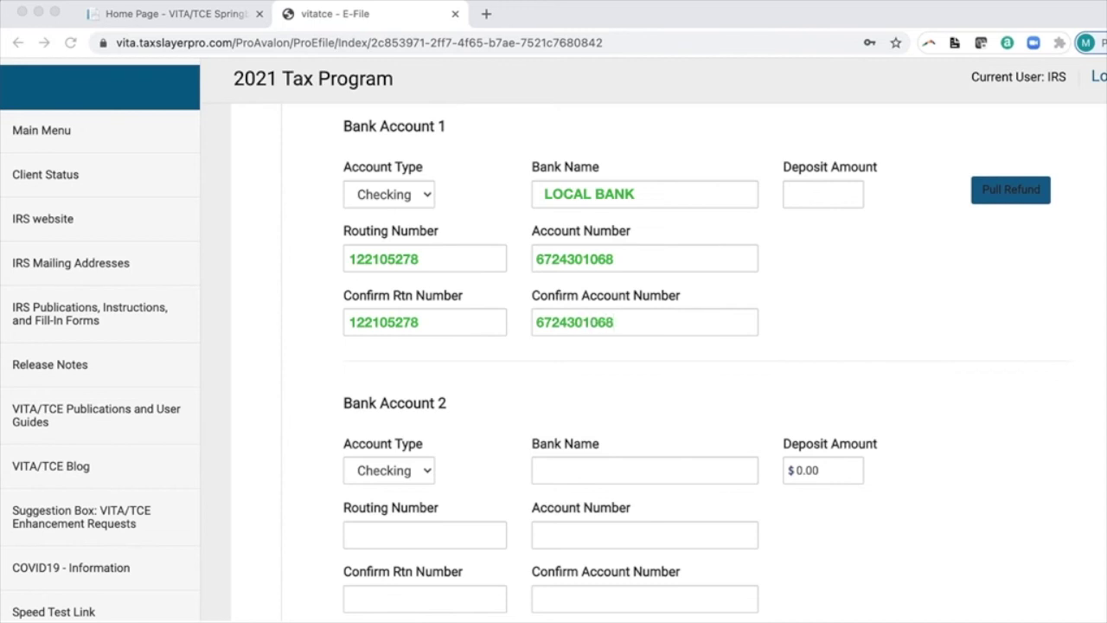